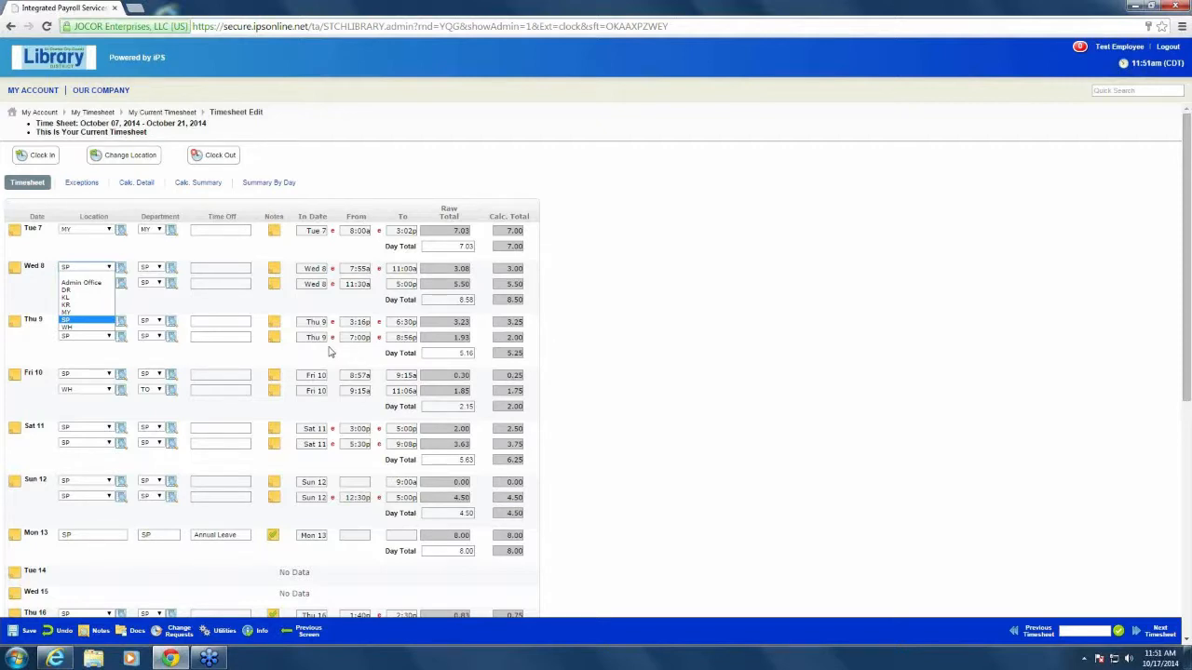
Set the location of both Wed 8 timesheet entries to KL
{"action": "left_click", "coordinate": [183, 307]}
{"action": "left_click", "coordinate": [110, 268]}
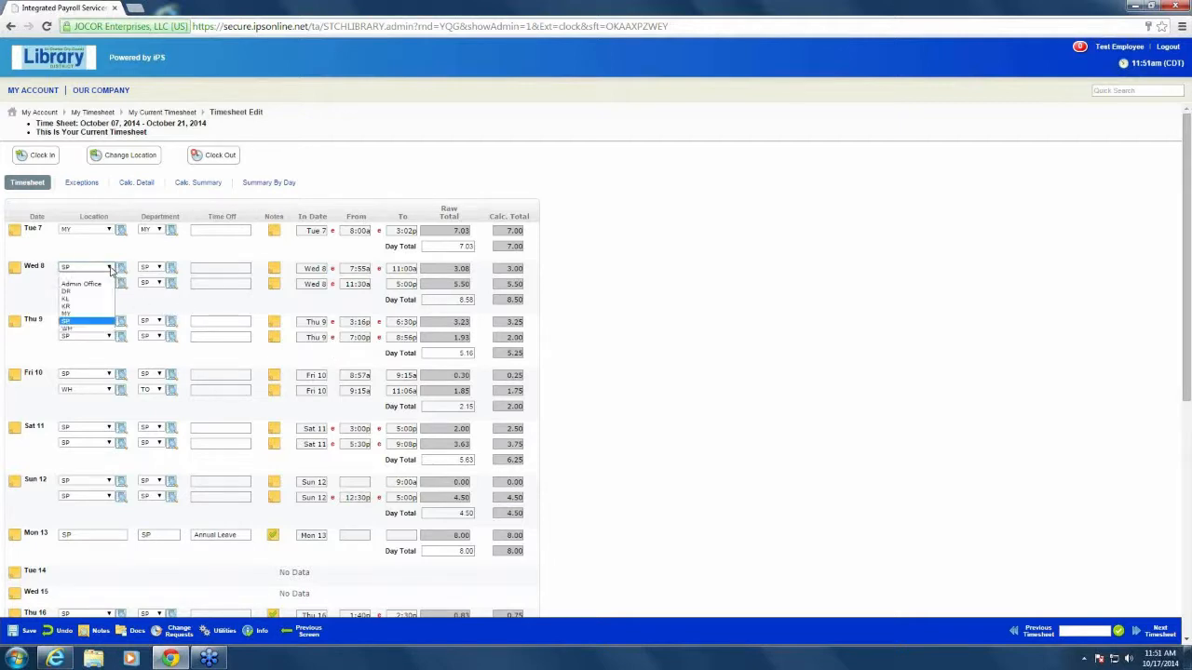
{"action": "left_click", "coordinate": [90, 299]}
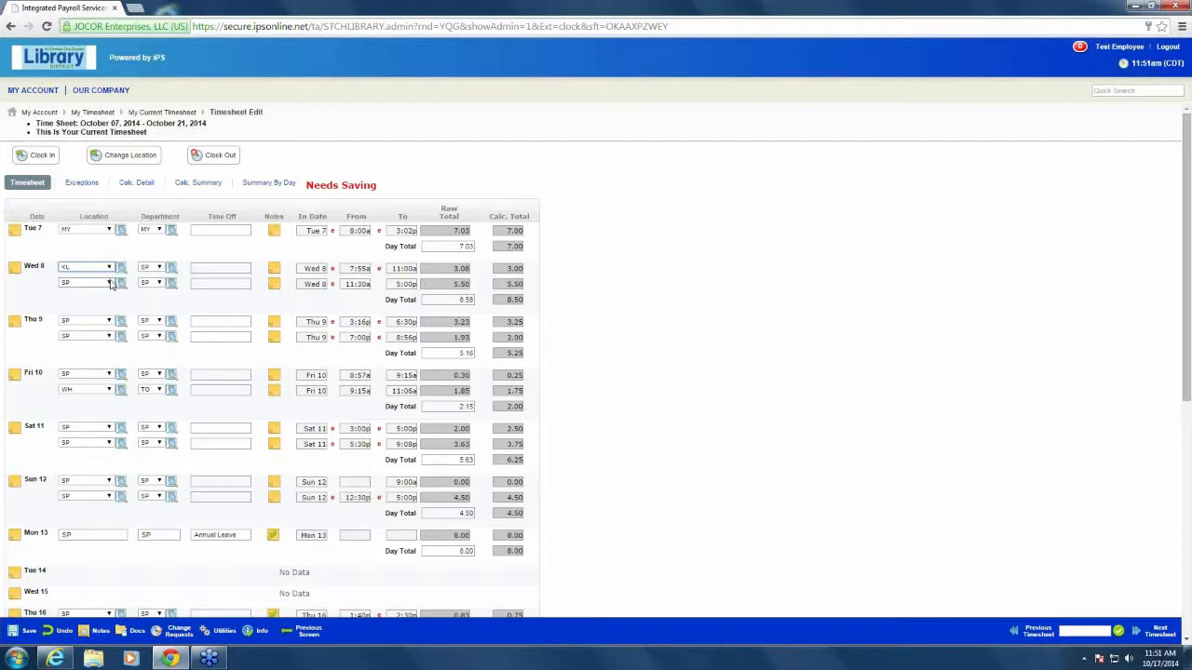
{"action": "left_click", "coordinate": [110, 284]}
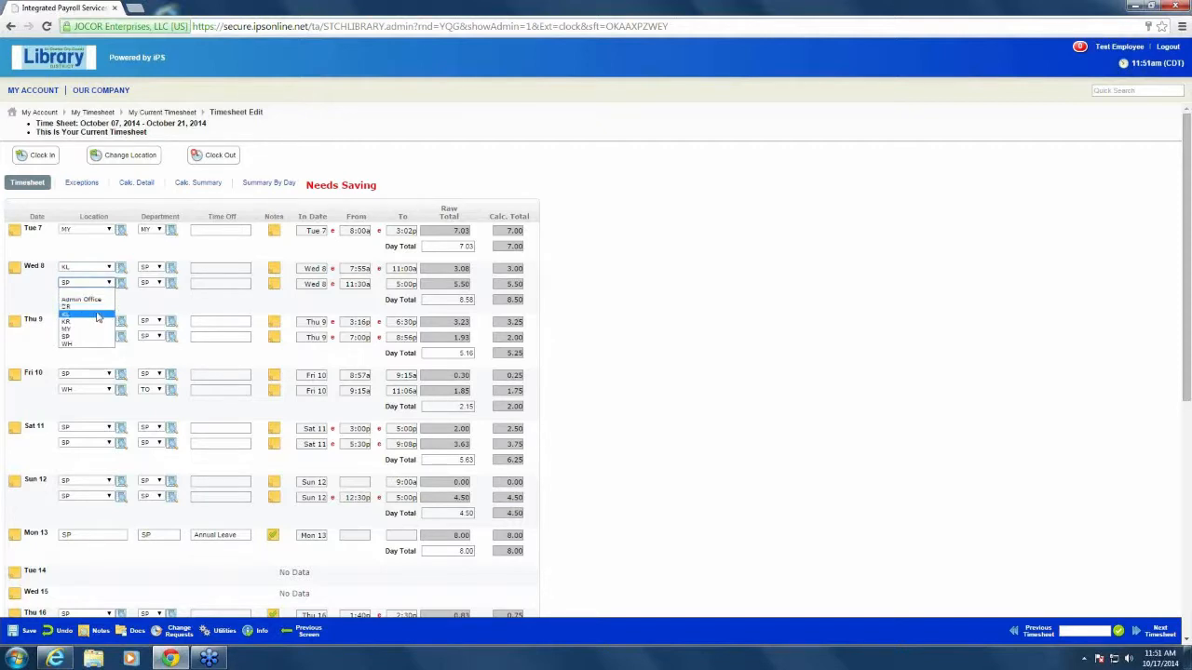
{"action": "left_click", "coordinate": [97, 314]}
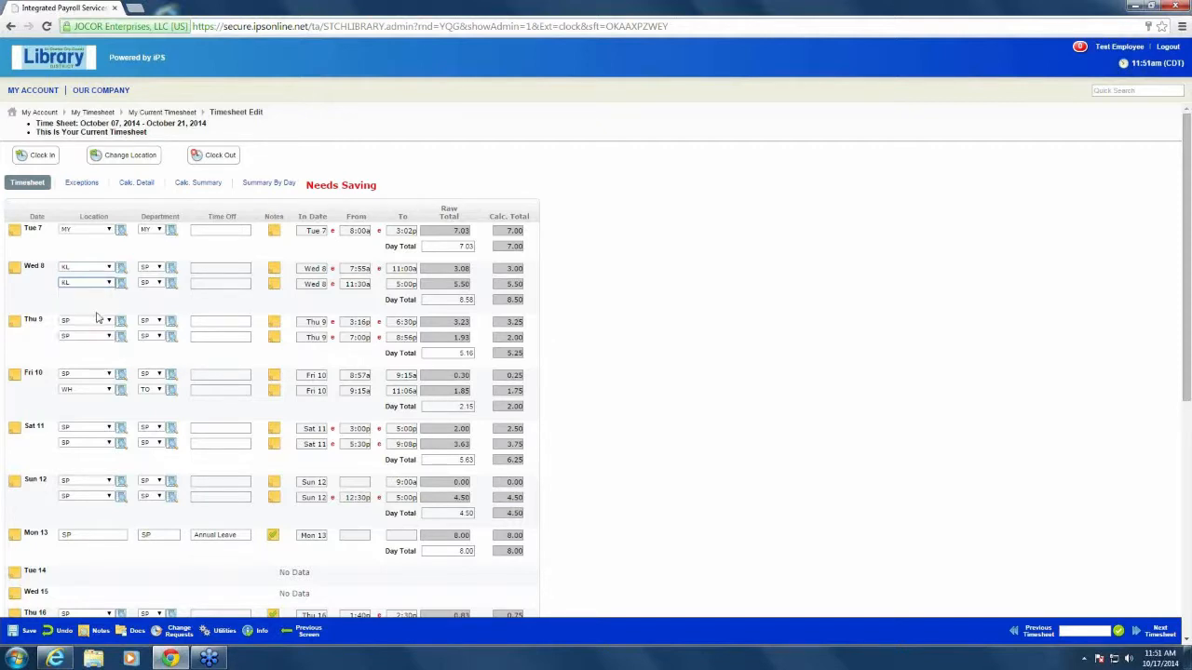
Set the department of both Wed 8 entries to KL and save the timesheet
{"action": "left_click", "coordinate": [156, 269]}
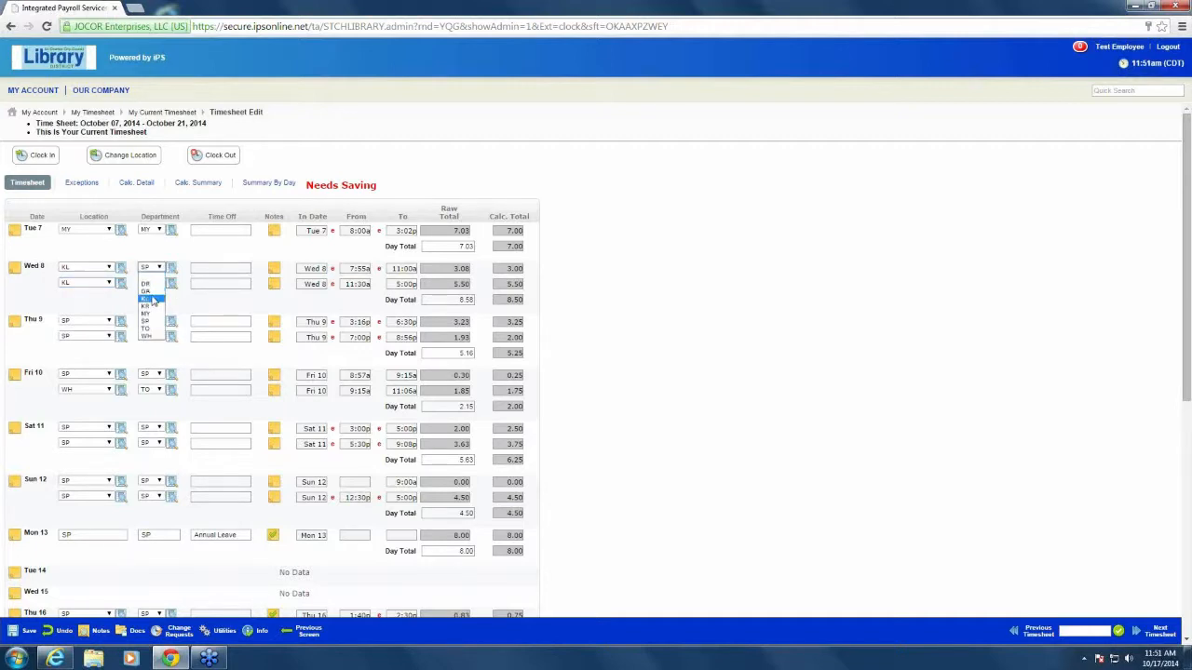
{"action": "left_click", "coordinate": [149, 298]}
{"action": "left_click", "coordinate": [159, 284]}
{"action": "left_click", "coordinate": [147, 314]}
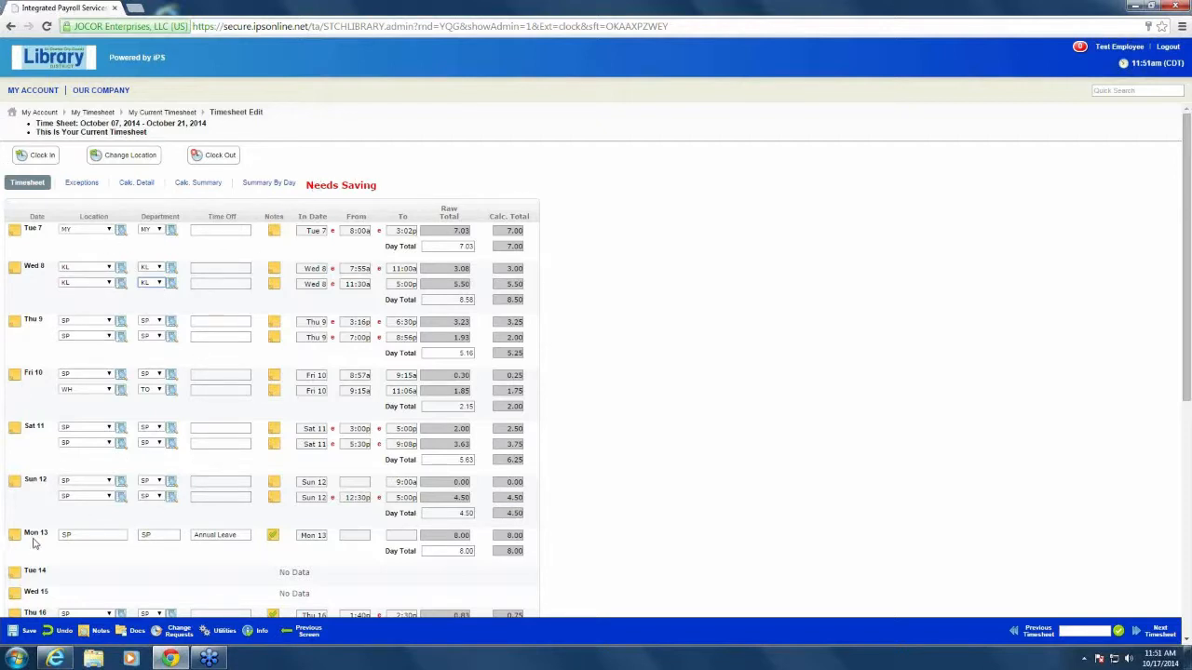
{"action": "left_click", "coordinate": [12, 633]}
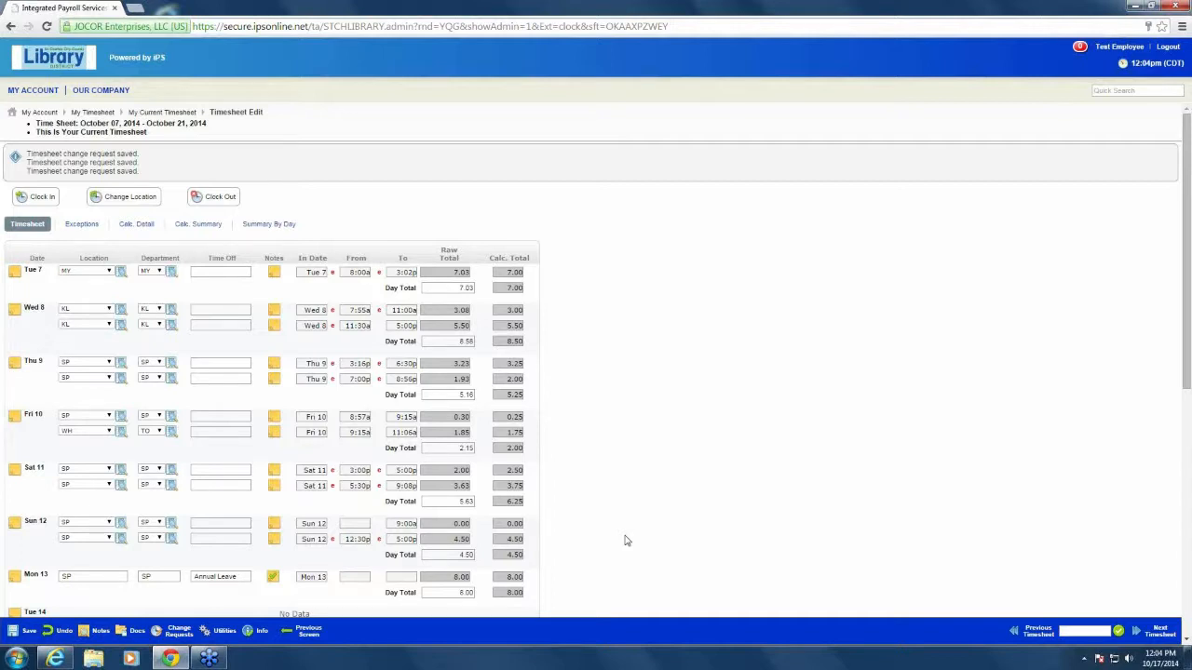
Fill in a timesheet change request to add a punch in on Tue 14 at 9:00a
{"action": "scroll", "coordinate": [409, 512], "scroll_direction": "down", "scroll_amount": 3}
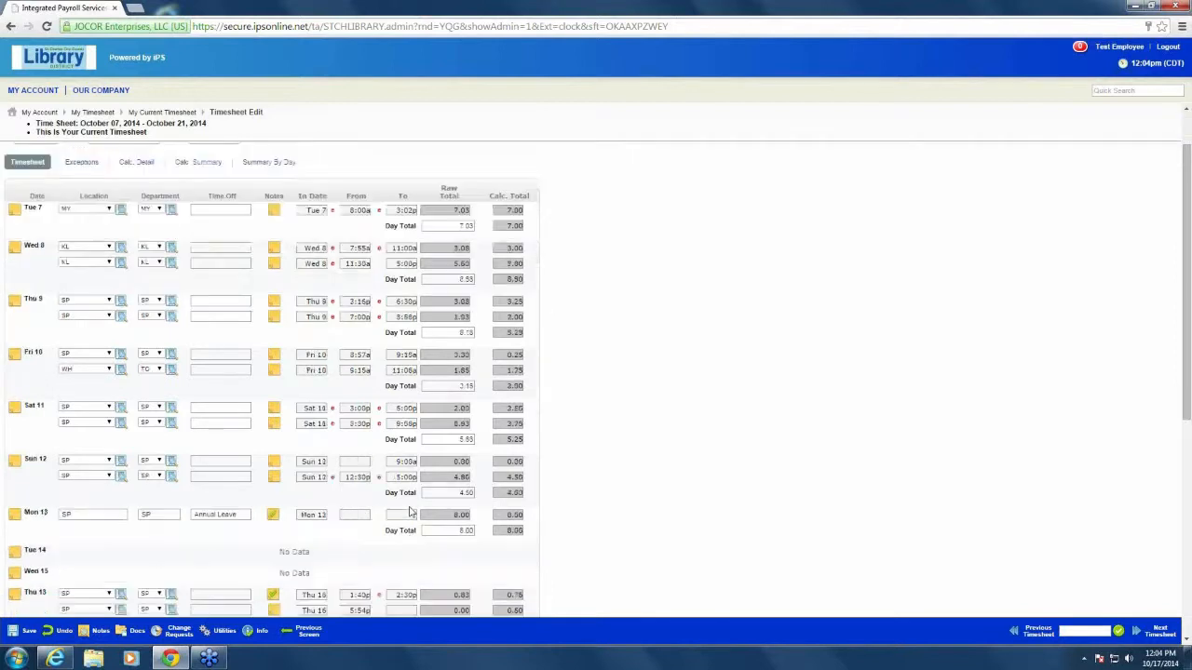
{"action": "scroll", "coordinate": [410, 512], "scroll_direction": "down", "scroll_amount": 3}
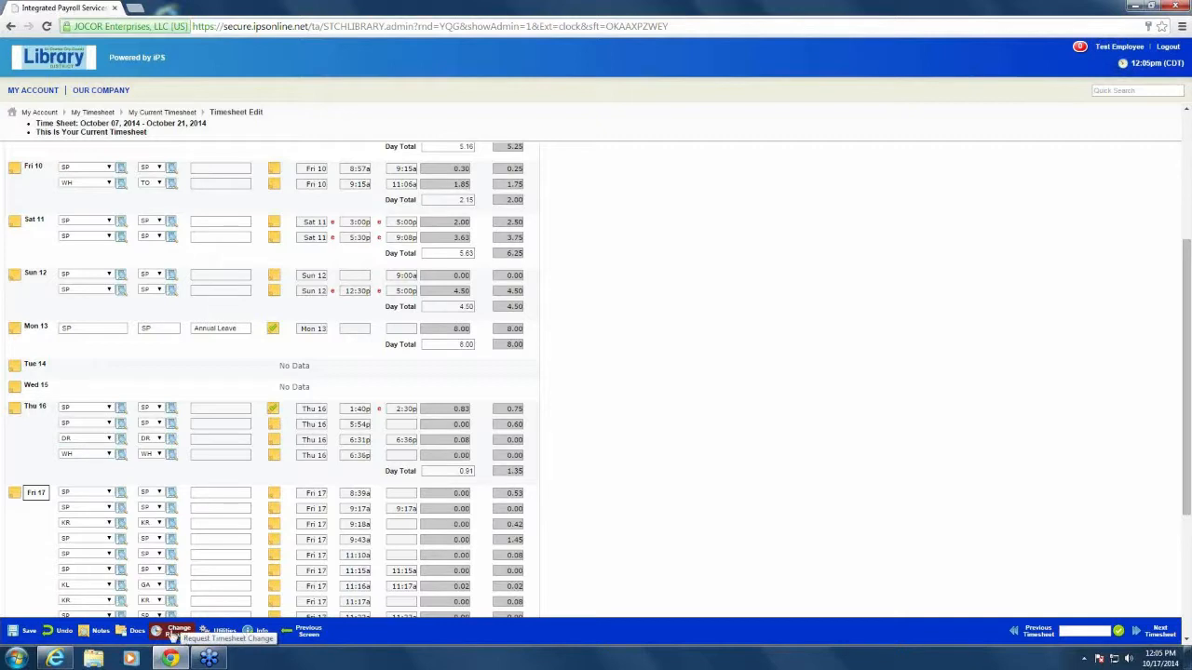
{"action": "left_click", "coordinate": [172, 635]}
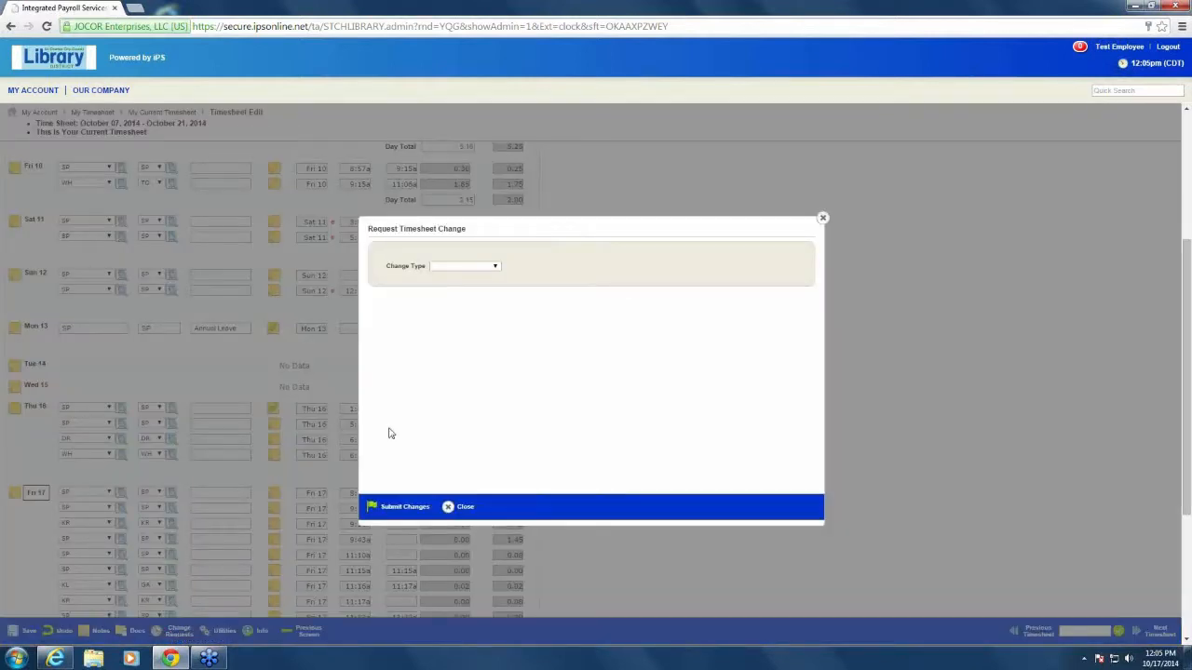
{"action": "left_click", "coordinate": [495, 268]}
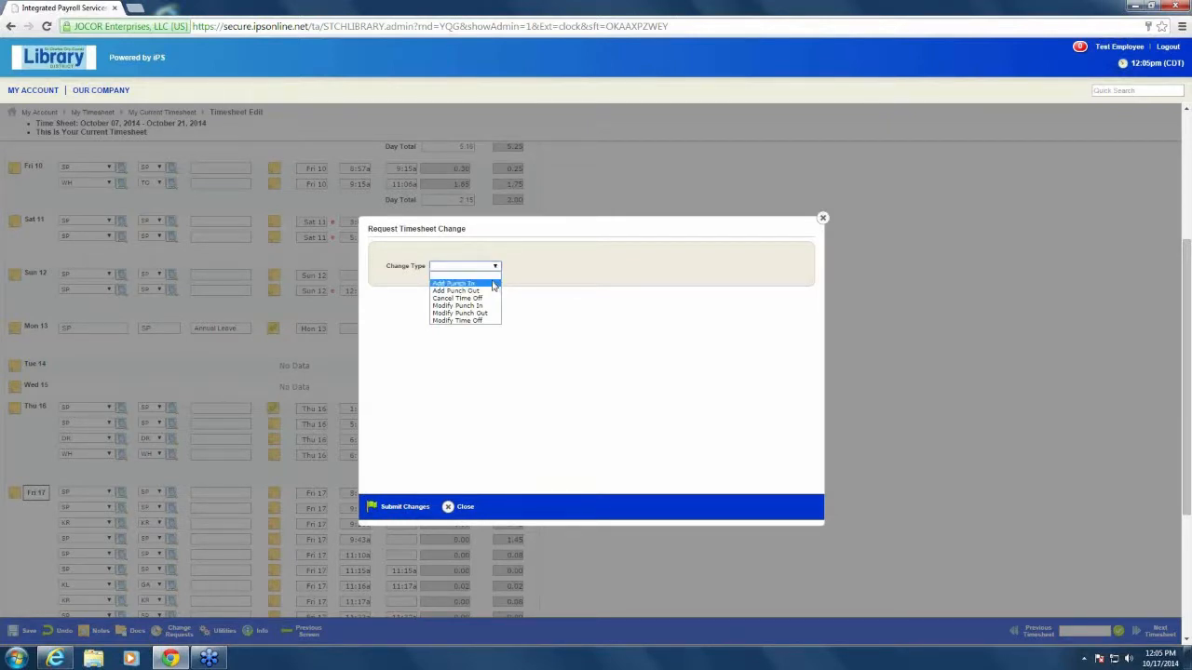
{"action": "left_click", "coordinate": [494, 284]}
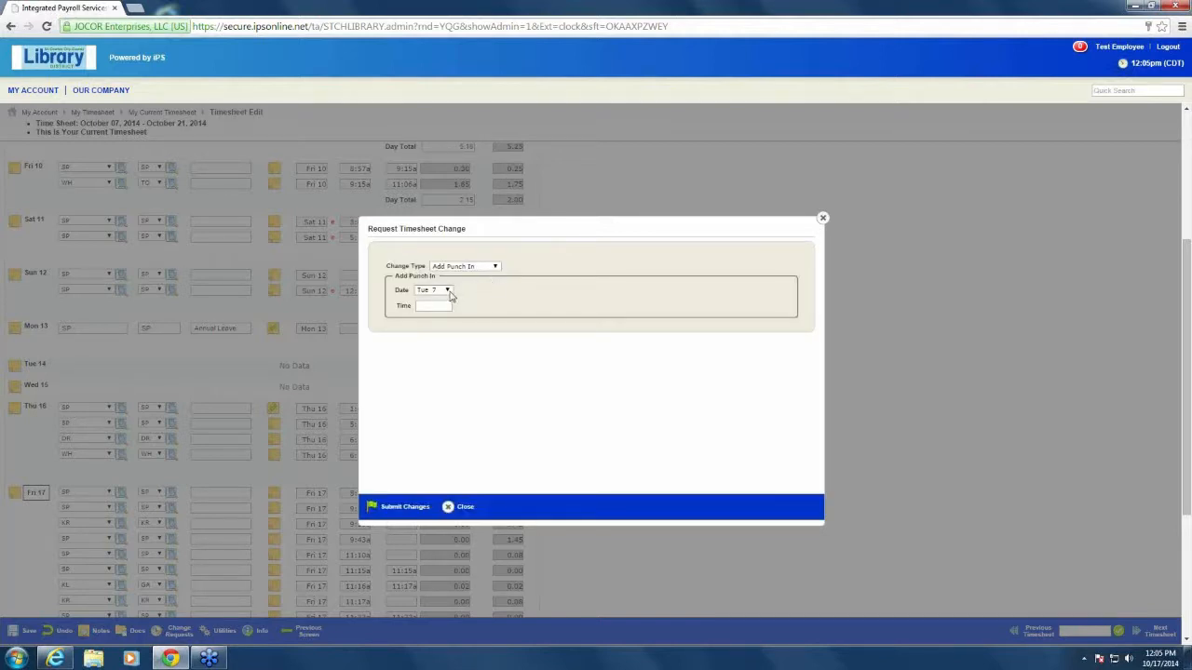
{"action": "left_click", "coordinate": [448, 290]}
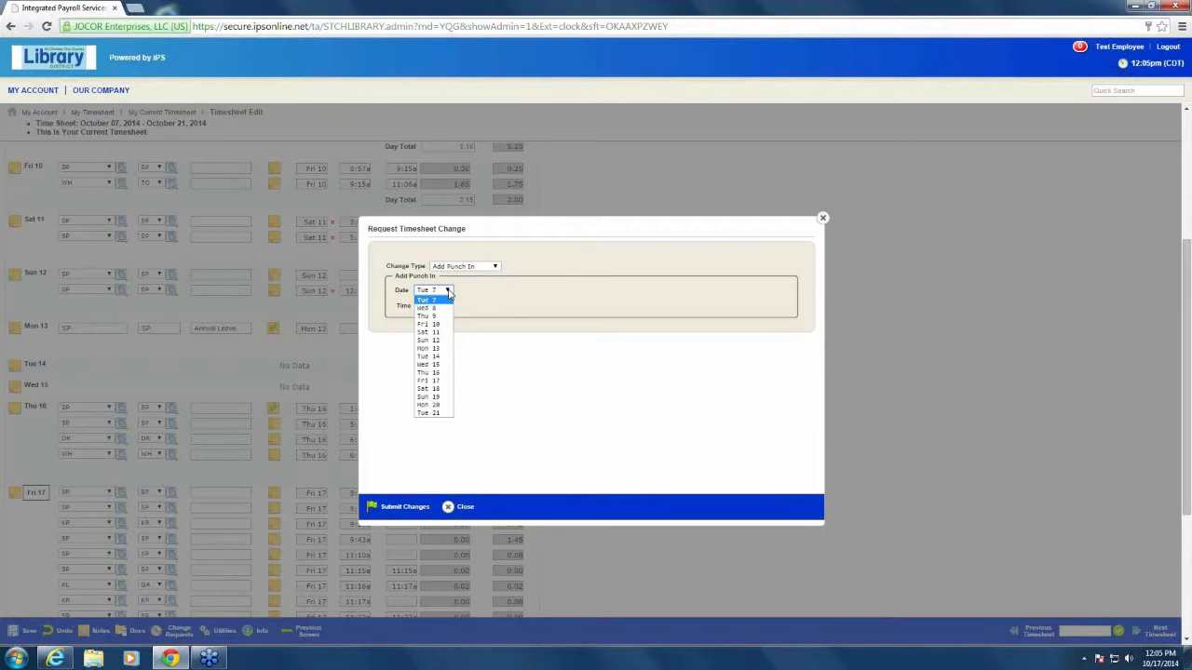
{"action": "left_click", "coordinate": [437, 358]}
{"action": "left_click", "coordinate": [435, 306]}
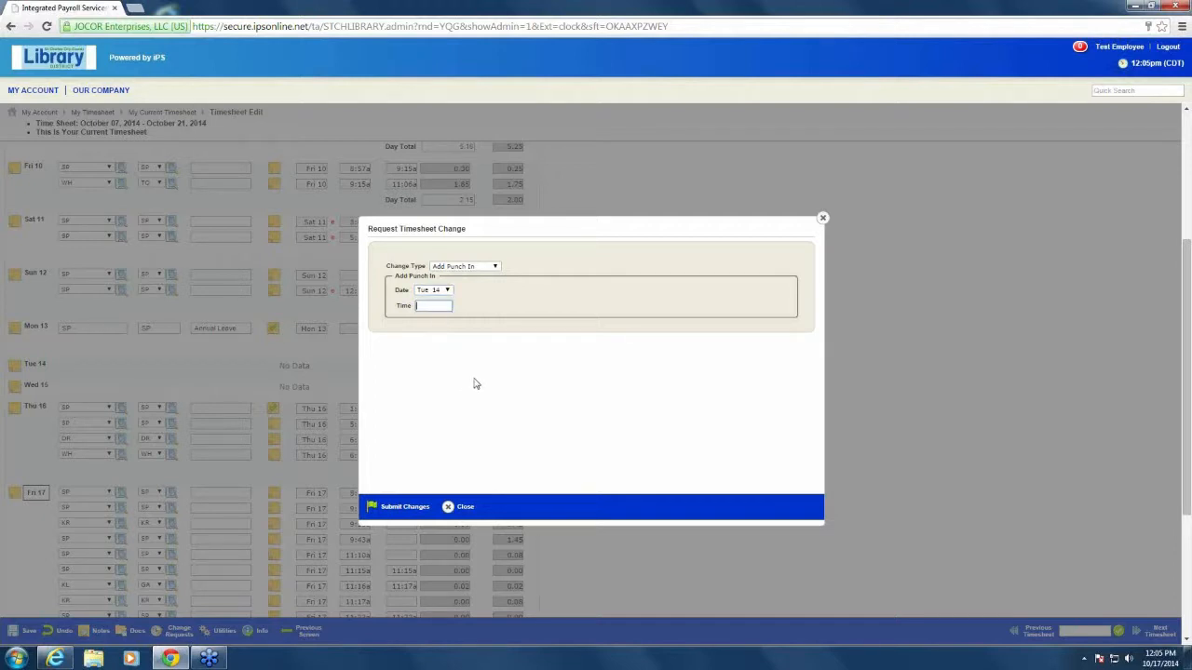
{"action": "type", "text": "900a"}
Submit the punch-in change request with the reason "forgot to clock in"
{"action": "left_click", "coordinate": [391, 508]}
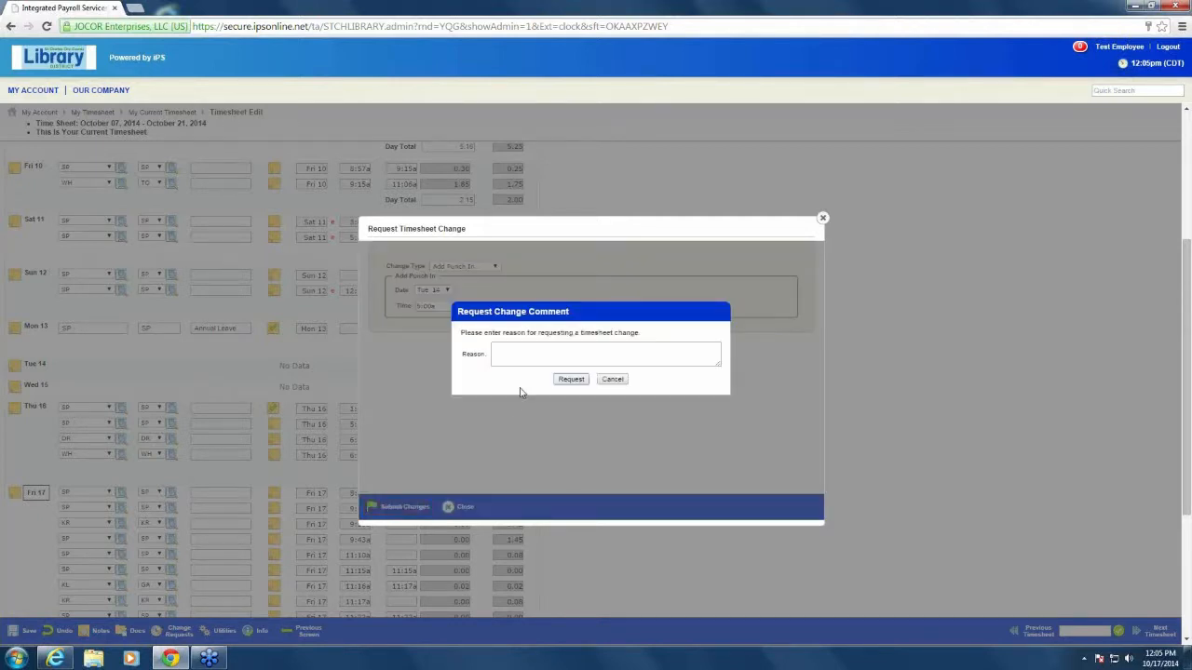
{"action": "left_click", "coordinate": [531, 353]}
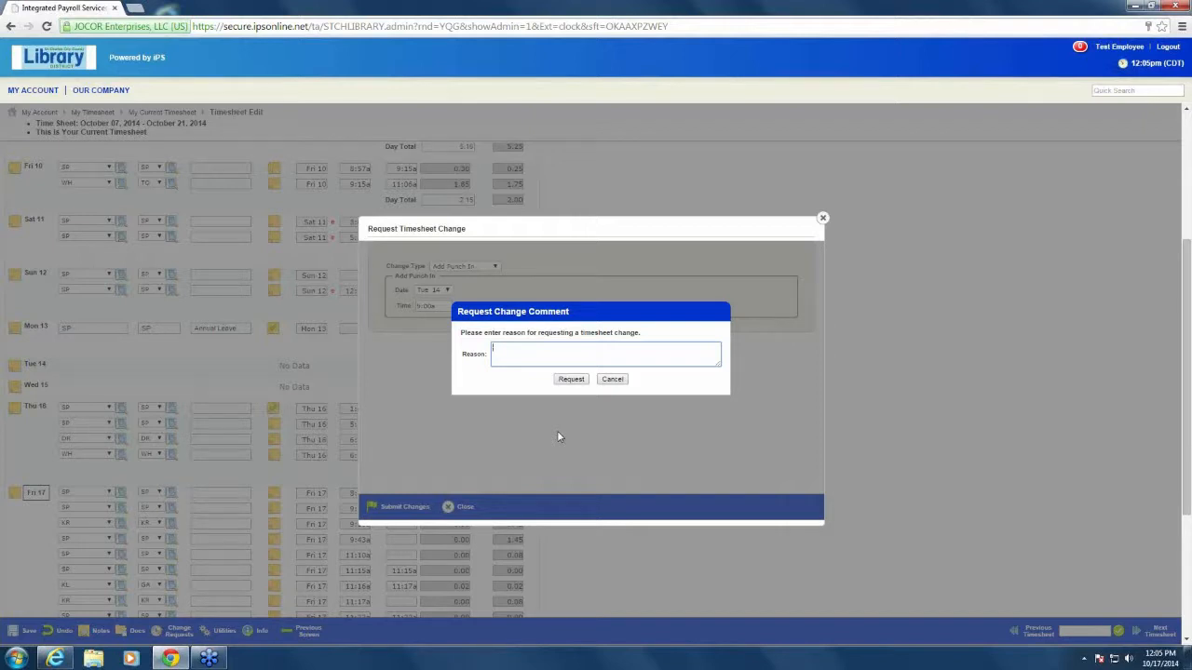
{"action": "type", "text": "forgot to clock in"}
{"action": "left_click", "coordinate": [569, 380]}
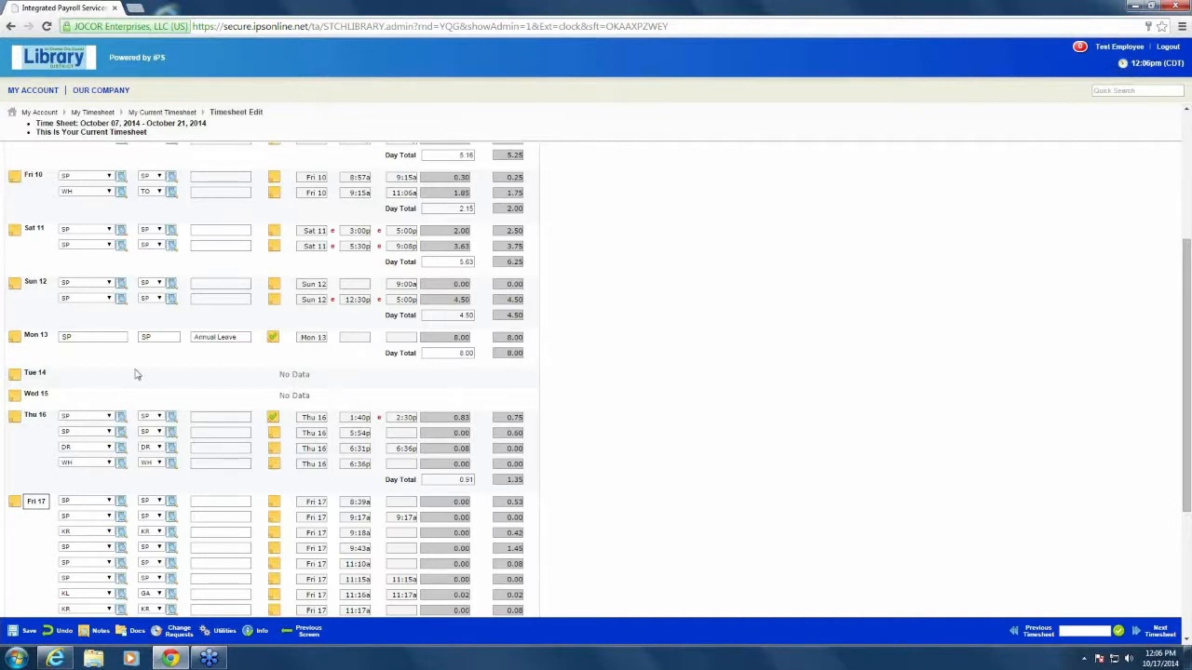
Fill in a timesheet change request to add a punch out on Tue 14 at 3:00p
{"action": "left_click", "coordinate": [18, 376]}
{"action": "left_click", "coordinate": [495, 266]}
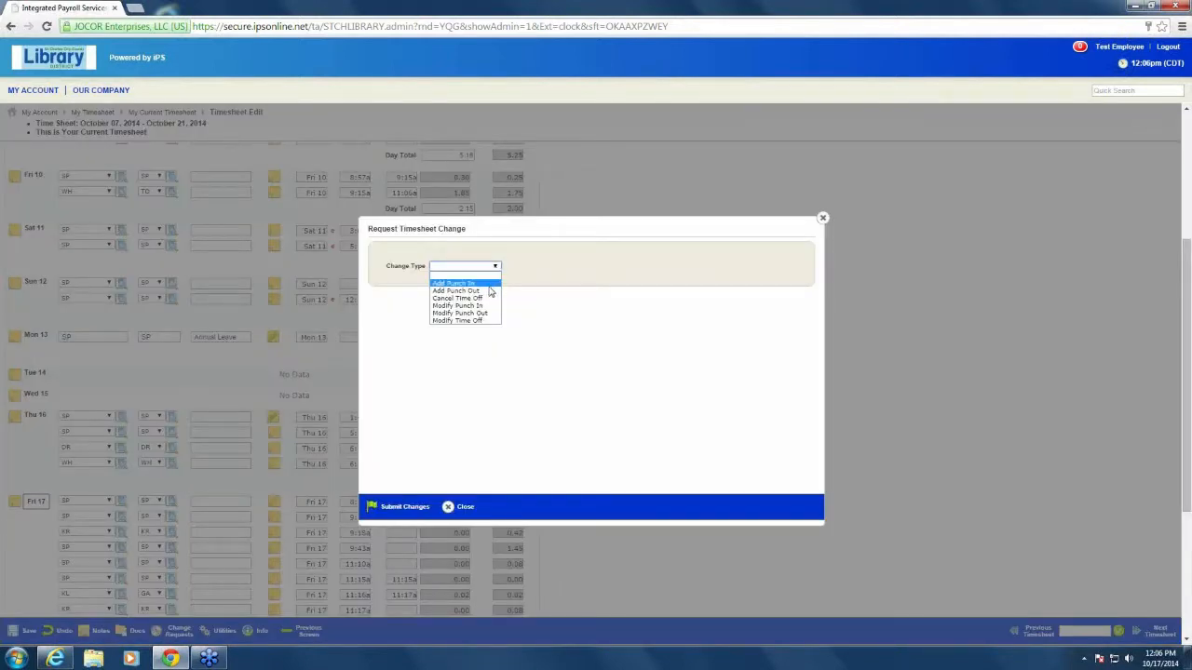
{"action": "left_click", "coordinate": [489, 292]}
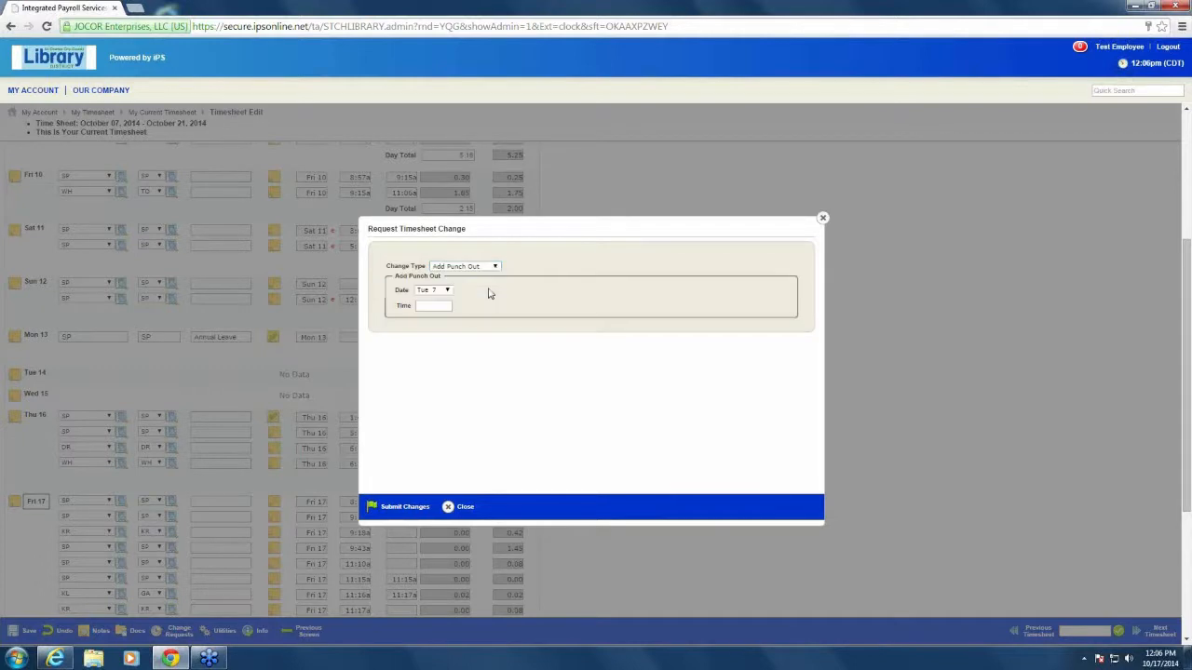
{"action": "left_click", "coordinate": [448, 290]}
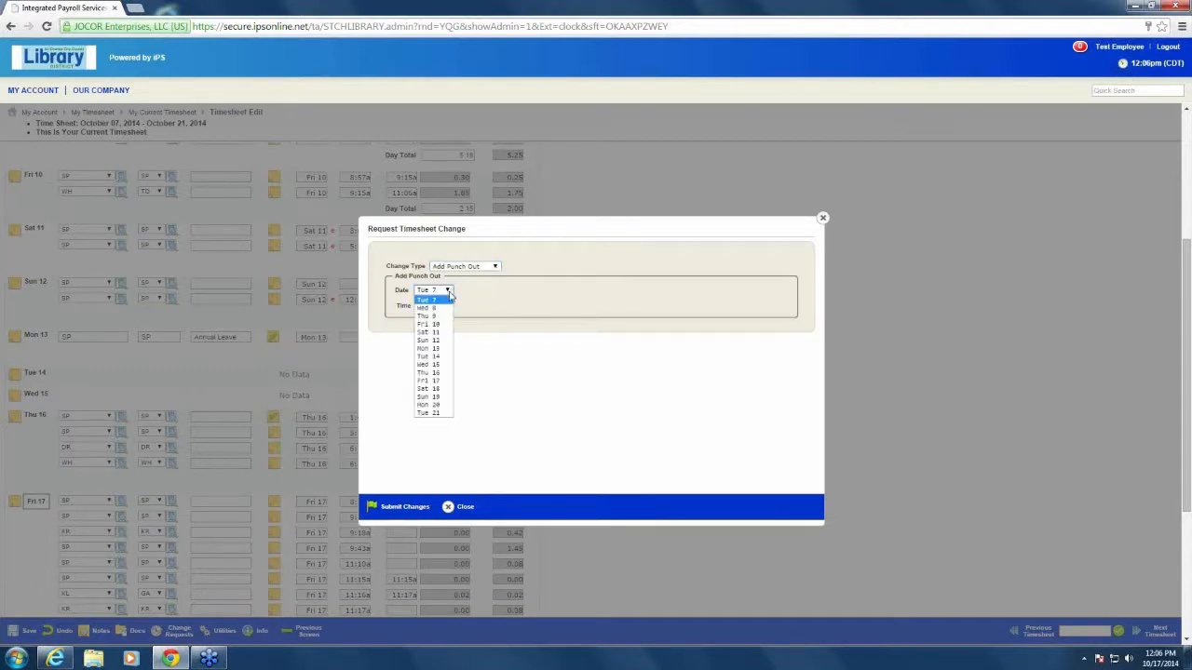
{"action": "left_click", "coordinate": [434, 356]}
{"action": "left_click", "coordinate": [441, 307]}
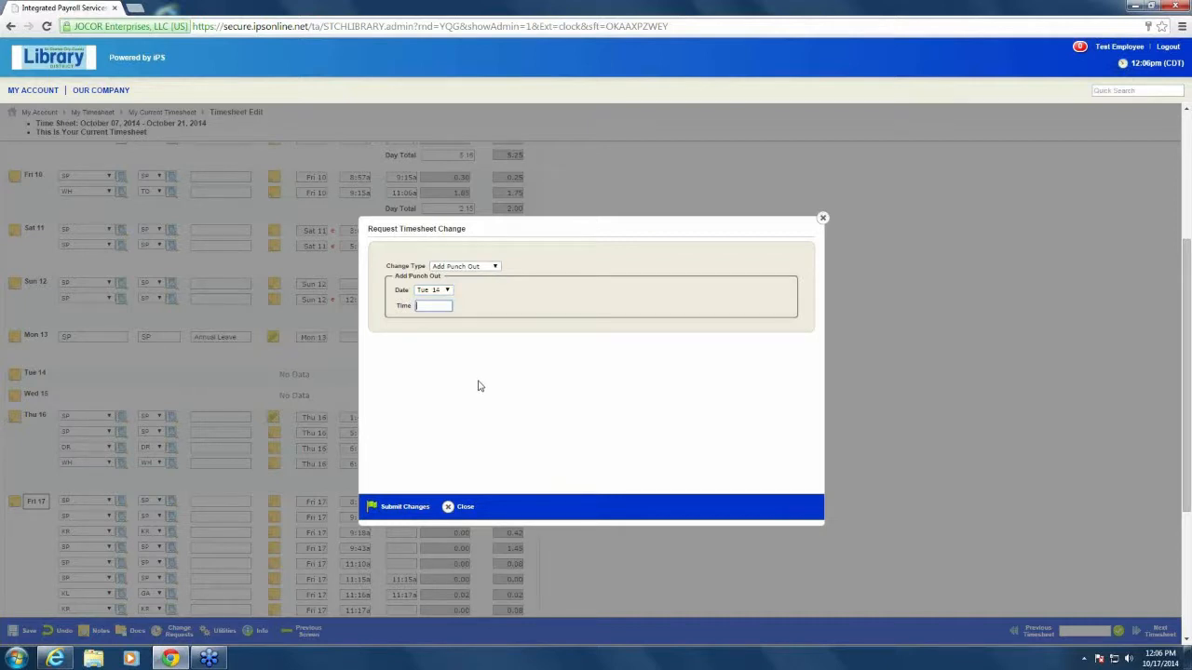
{"action": "type", "text": "3:00a"}
Submit the punch-out change request with the reason "forgot to clock out"
{"action": "left_click", "coordinate": [402, 507]}
{"action": "left_click", "coordinate": [515, 355]}
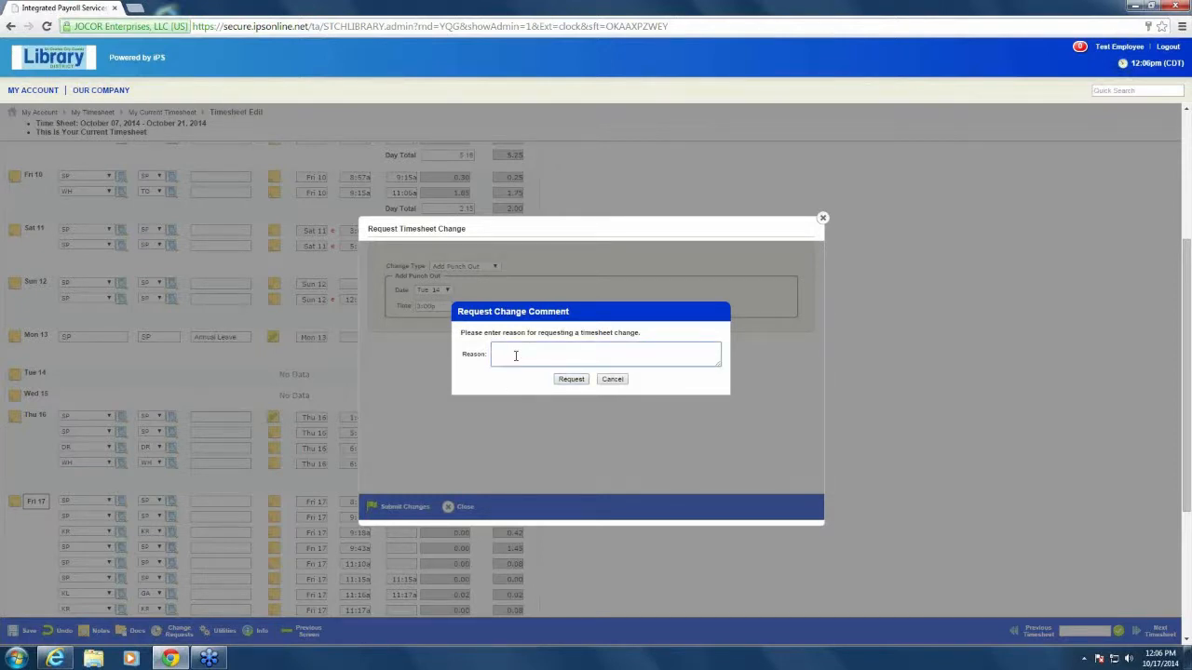
{"action": "type", "text": "forgot to clock out"}
{"action": "left_click", "coordinate": [571, 378]}
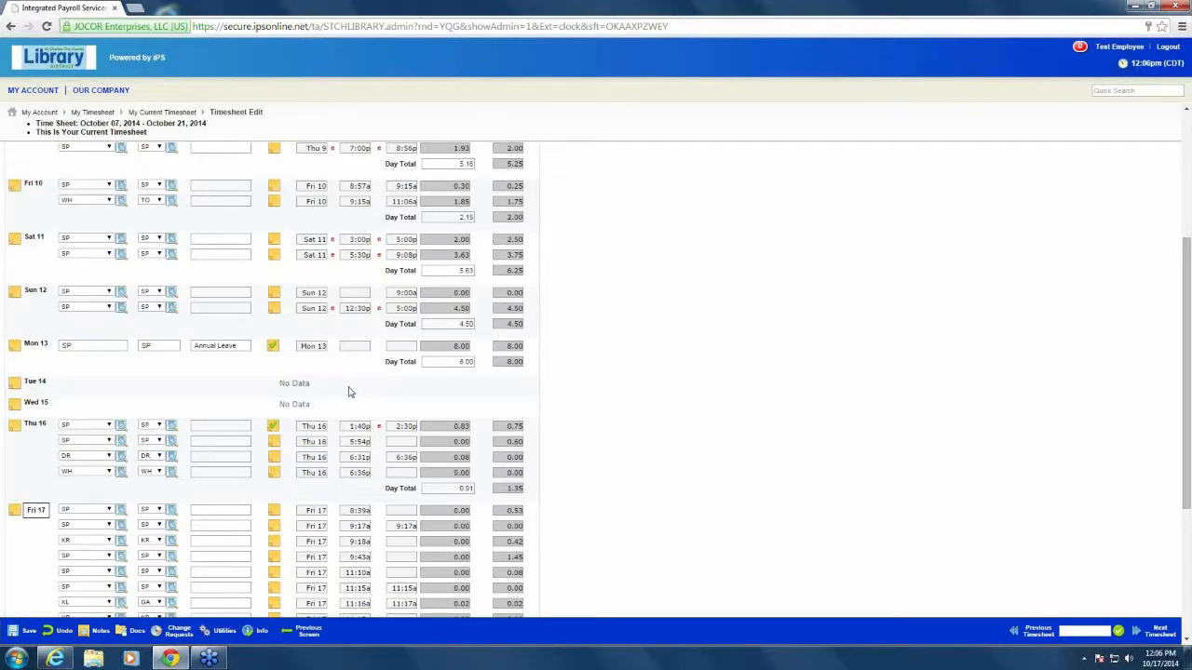
Leave the timesheet and return to the dashboard
{"action": "scroll", "coordinate": [372, 413], "scroll_direction": "down", "scroll_amount": 3}
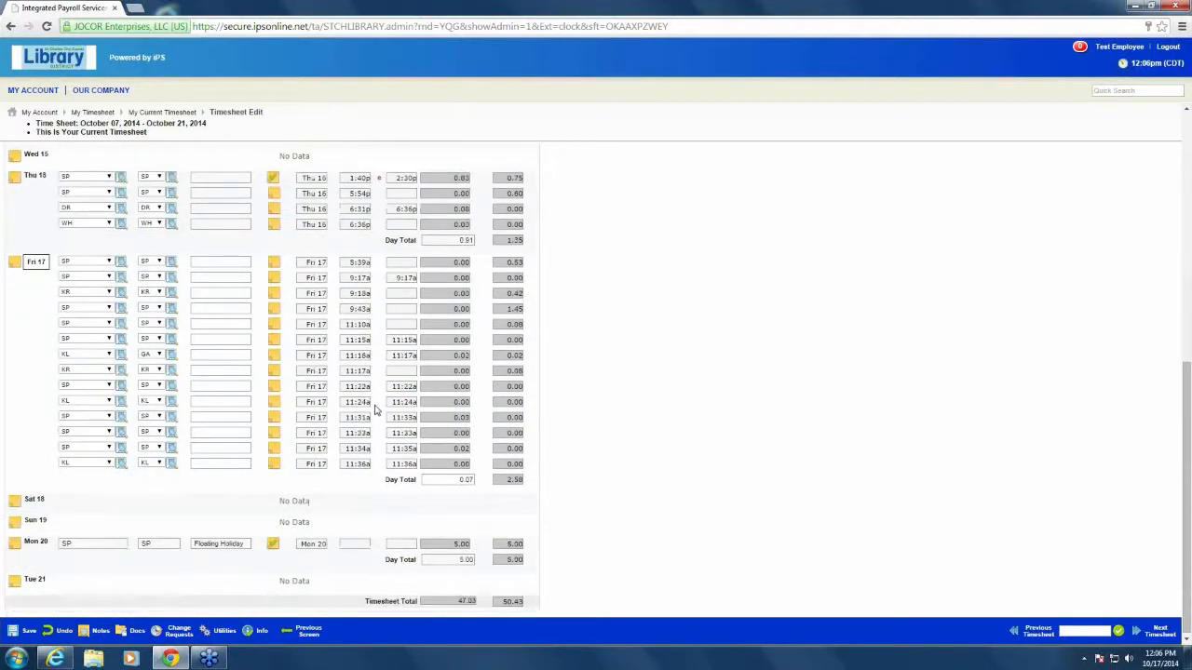
{"action": "scroll", "coordinate": [376, 410], "scroll_direction": "up", "scroll_amount": 7}
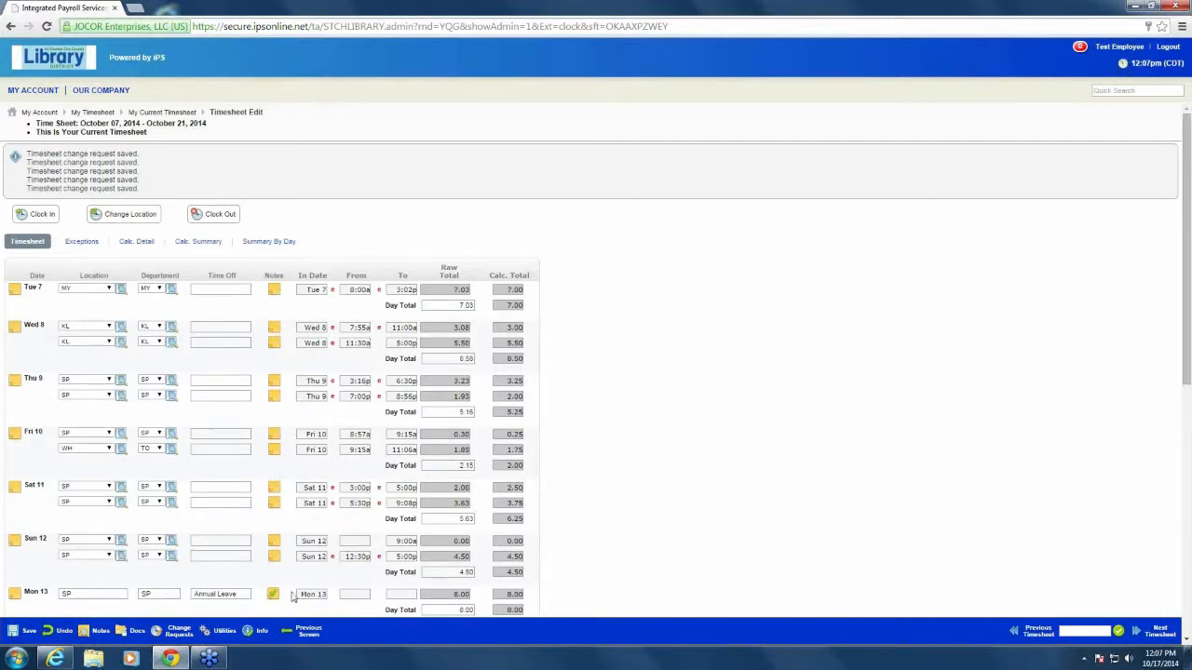
{"action": "left_click", "coordinate": [309, 634]}
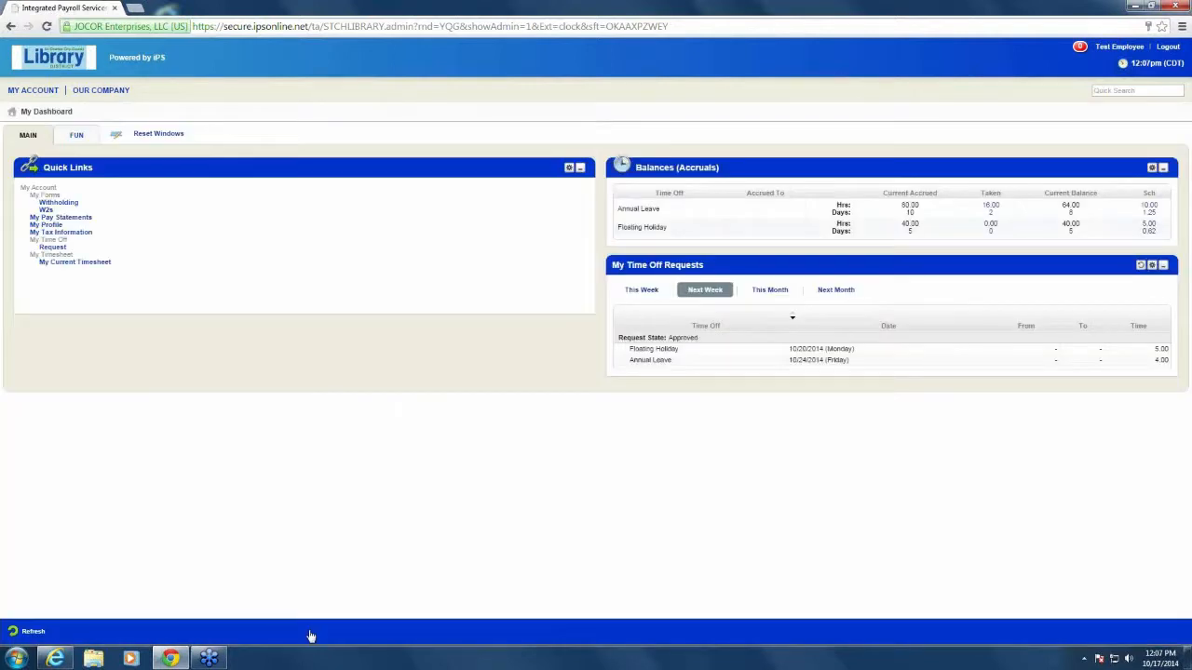